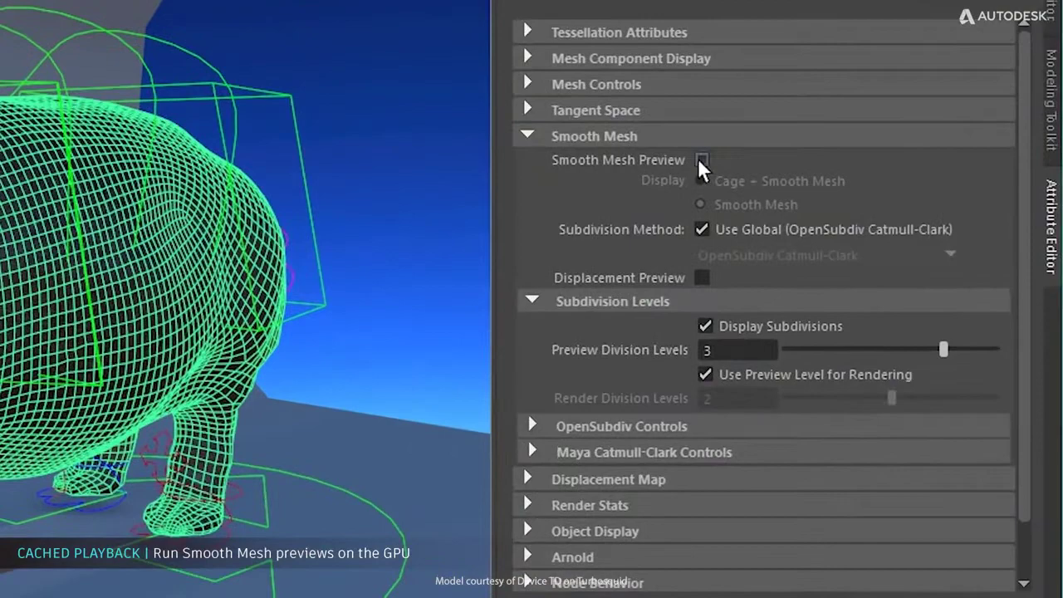
Play the hippo cached with Smooth Mesh Preview, then add ghosts to the sphere and replay.
{"action": "left_click", "coordinate": [893, 234]}
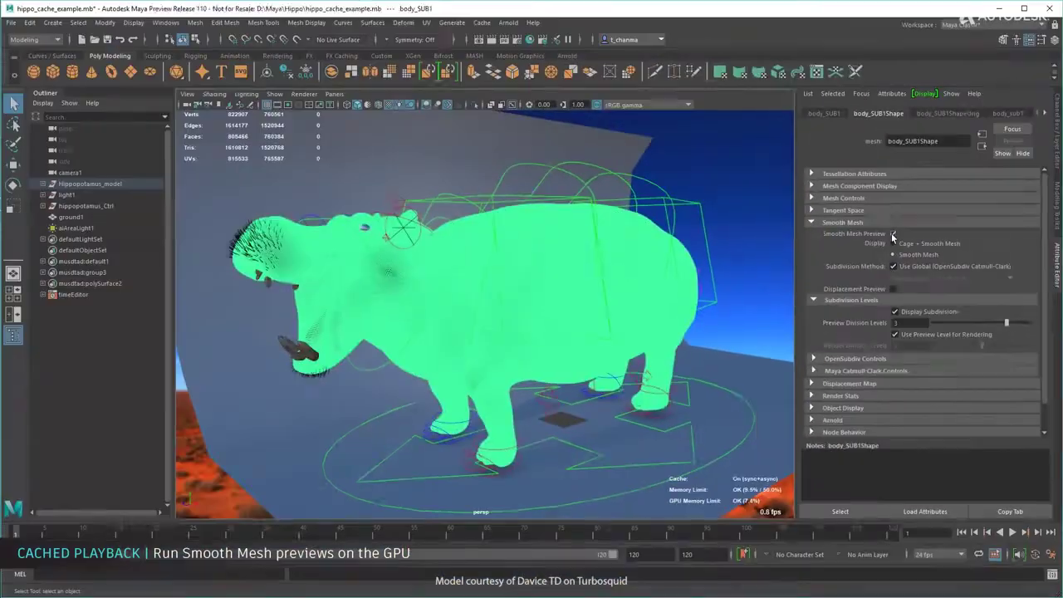
{"action": "left_click", "coordinate": [1012, 533]}
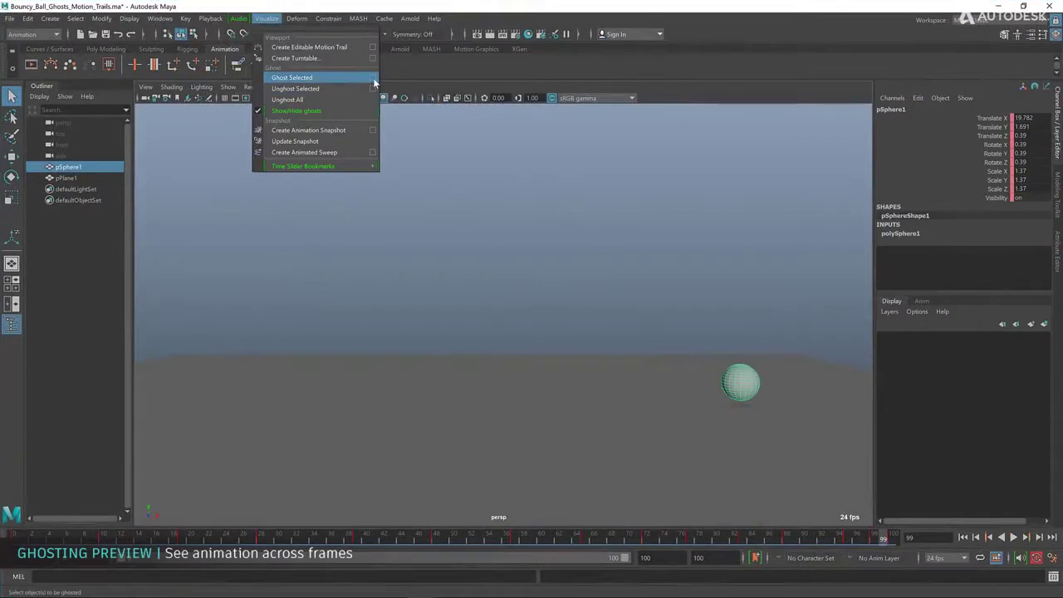
{"action": "left_click", "coordinate": [375, 77]}
{"action": "left_click", "coordinate": [712, 342]}
{"action": "left_click", "coordinate": [1014, 538]}
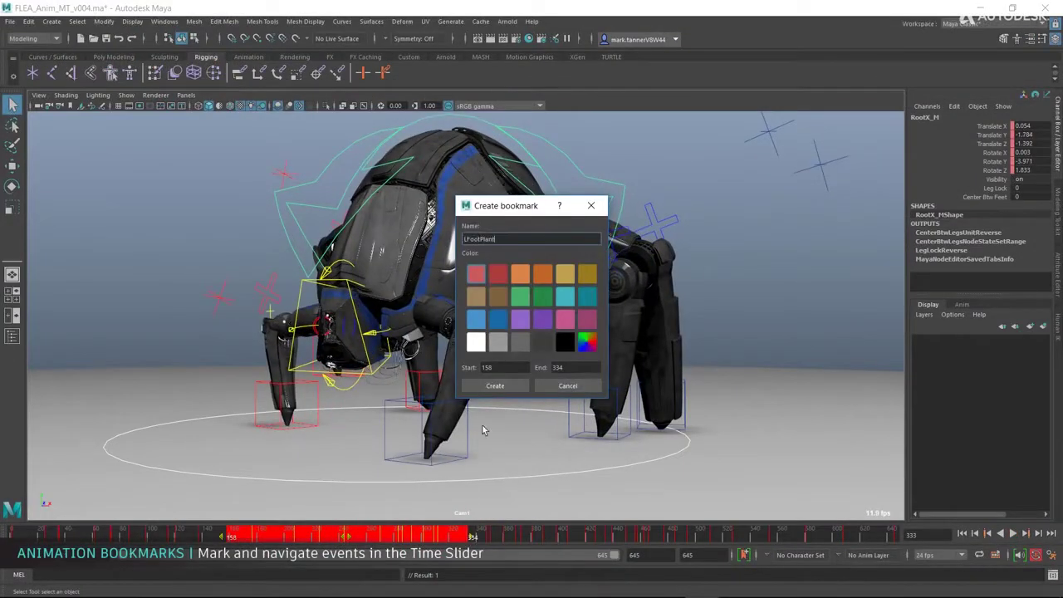
Create the LFootPlant bookmark plus a second bookmark for frames 363–477, then jump to it.
{"action": "left_click", "coordinate": [495, 385]}
{"action": "left_click_drag", "start_coordinate": [480, 525], "coordinate": [480, 478]}
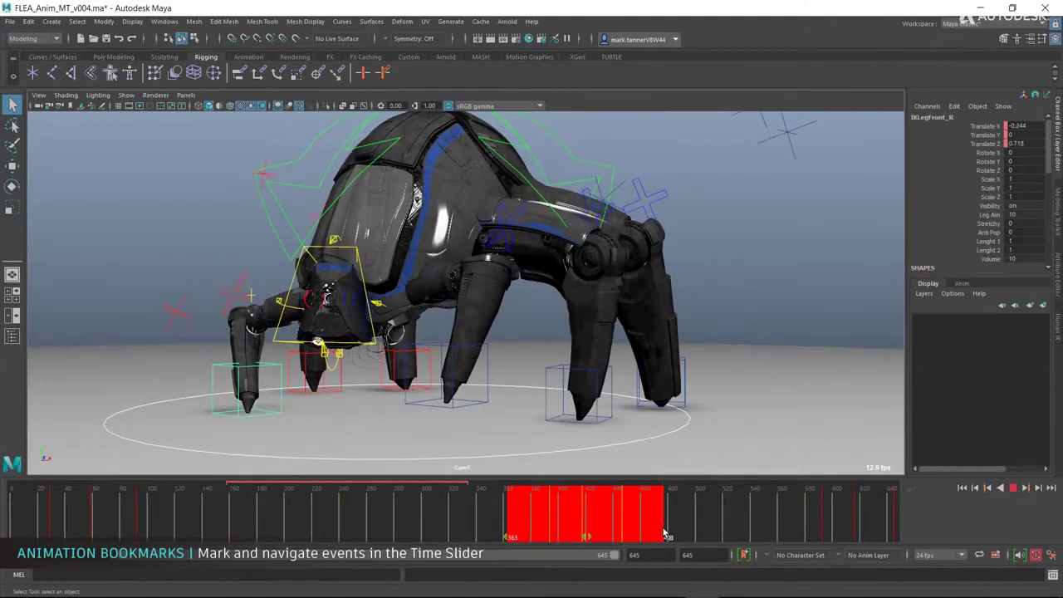
{"action": "left_click", "coordinate": [512, 389]}
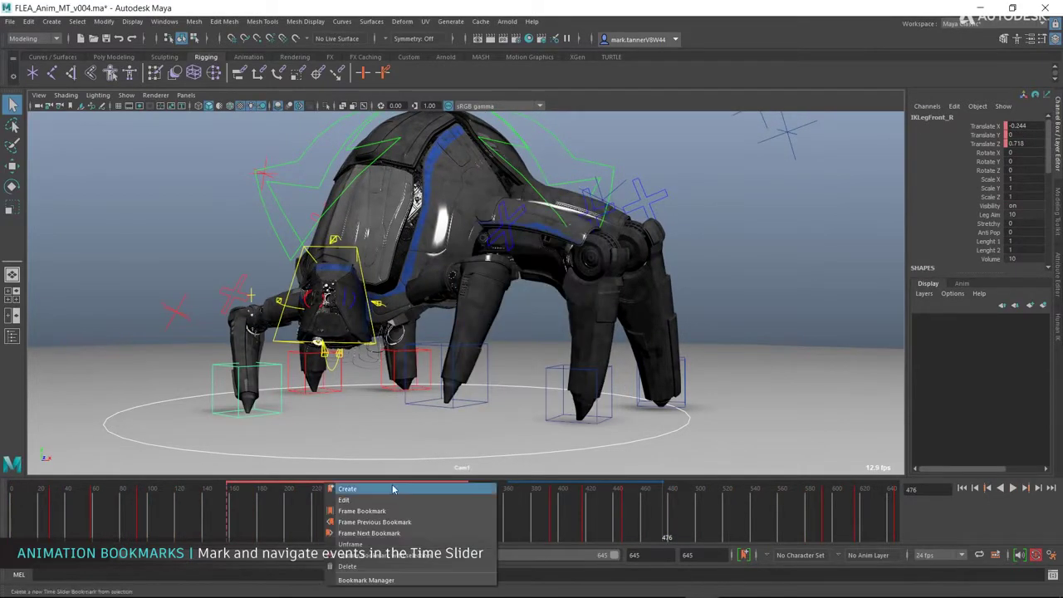
{"action": "left_click", "coordinate": [396, 511]}
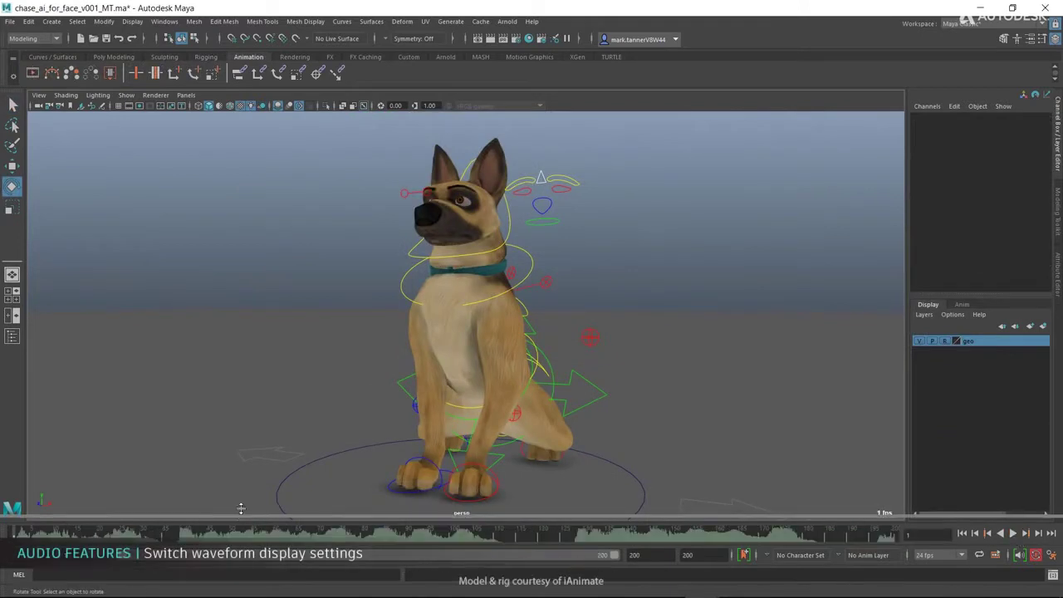
Enlarge the timeline and display the audio waveform centred.
{"action": "left_click_drag", "start_coordinate": [241, 508], "coordinate": [241, 460]}
{"action": "right_click", "coordinate": [1022, 559]}
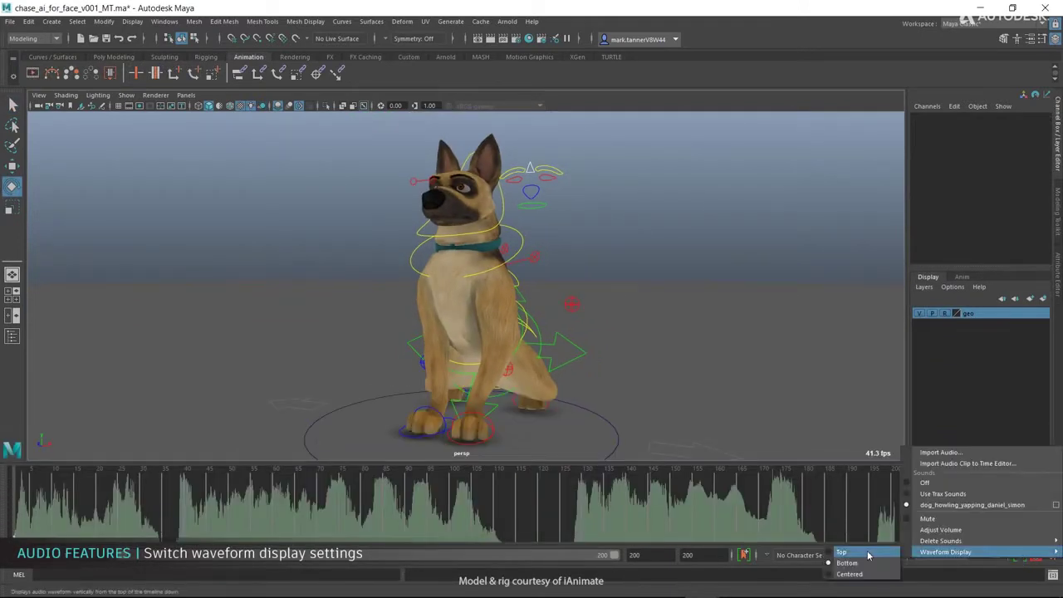
{"action": "left_click", "coordinate": [868, 555]}
{"action": "right_click", "coordinate": [1021, 560]}
{"action": "left_click", "coordinate": [868, 573]}
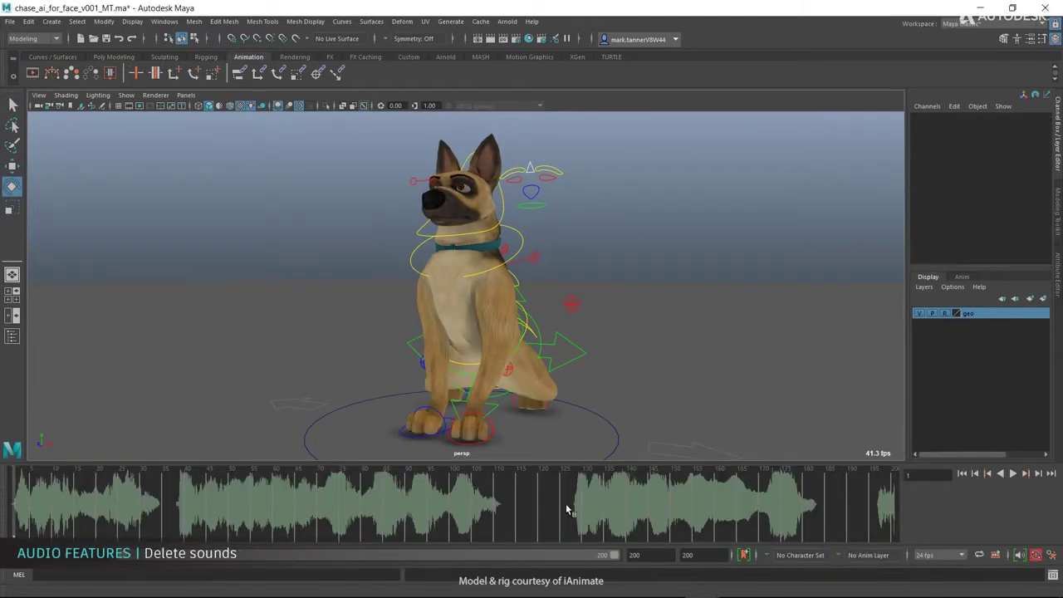
Delete the dog howling sound from the timeline and widen the Outliner to read its name.
{"action": "right_click", "coordinate": [1020, 558]}
{"action": "left_click", "coordinate": [841, 541]}
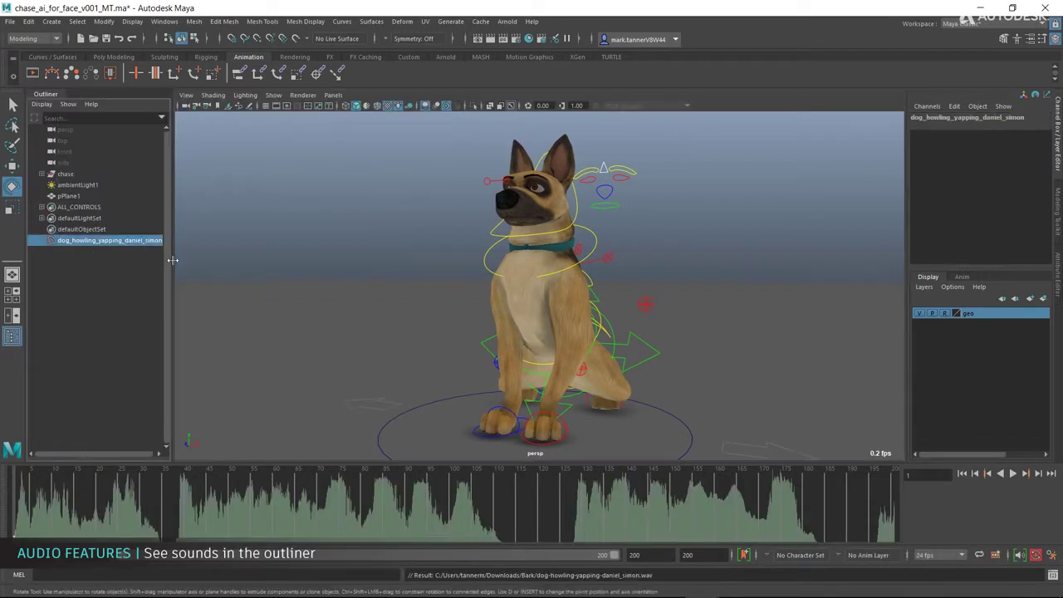
{"action": "left_click_drag", "start_coordinate": [172, 260], "coordinate": [242, 272]}
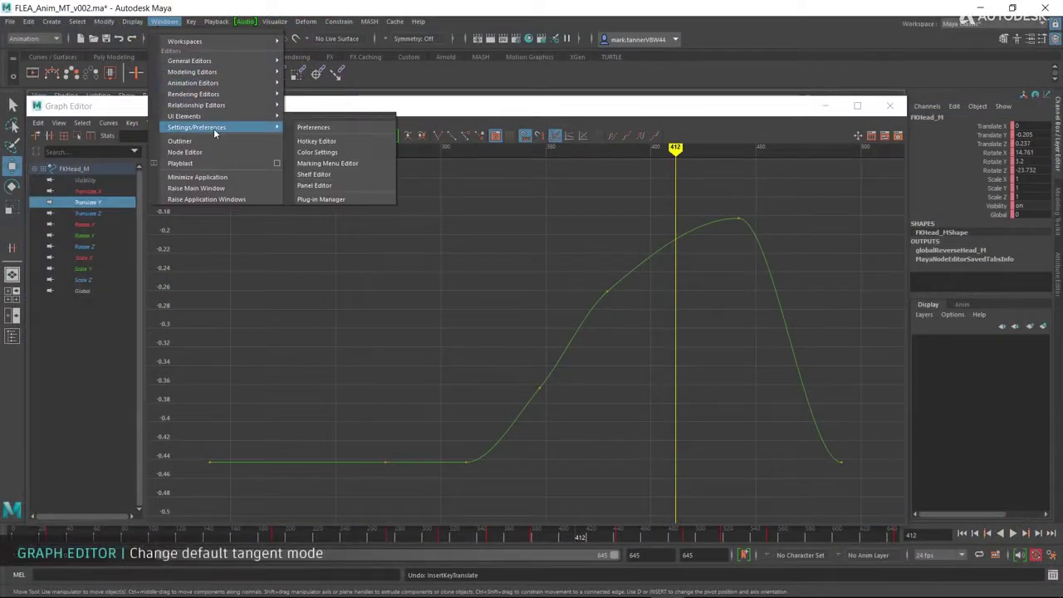
In Animation preferences, make new curves use non-weighted tangents and open the tangent type options.
{"action": "left_click", "coordinate": [313, 127]}
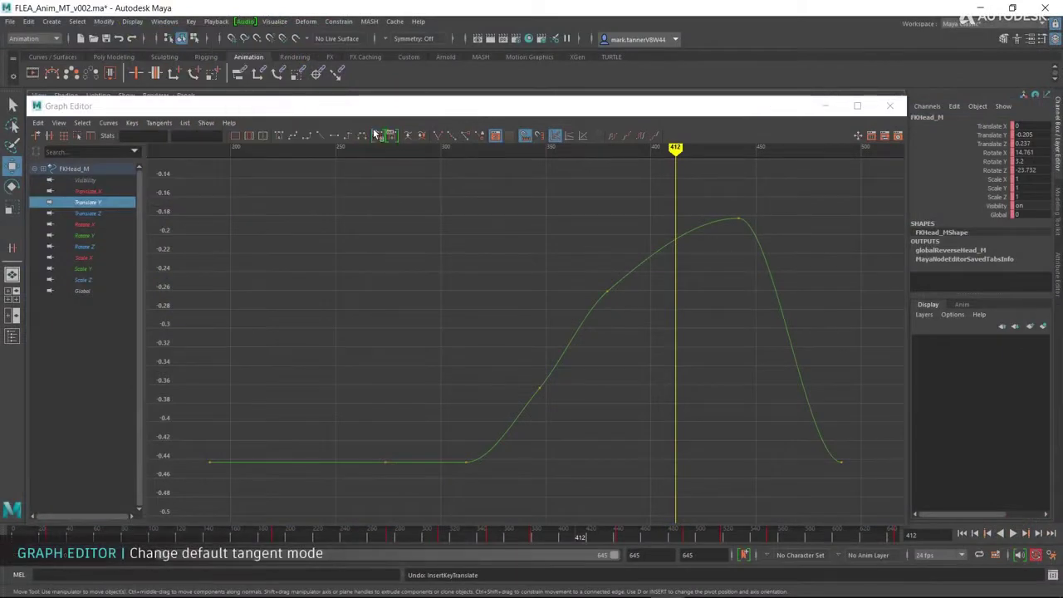
{"action": "left_click", "coordinate": [229, 268]}
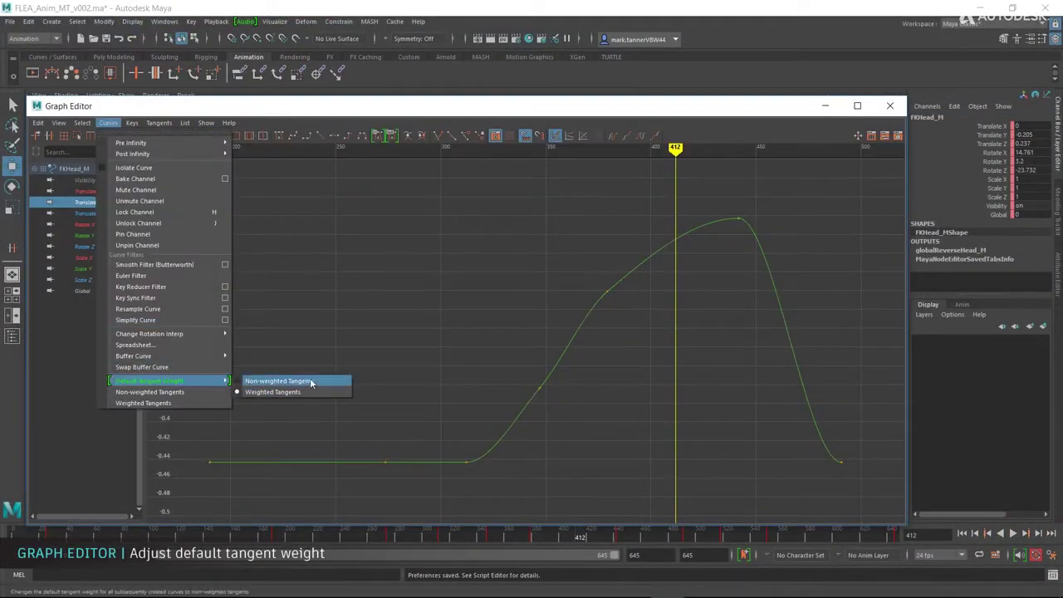
{"action": "left_click", "coordinate": [308, 385]}
{"action": "left_click", "coordinate": [159, 123]}
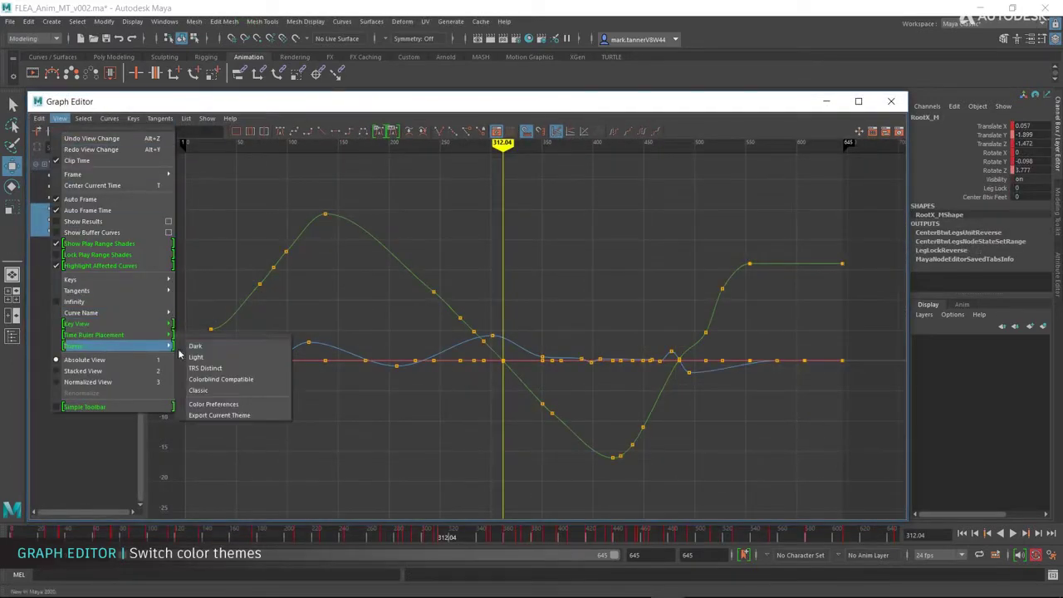
Try the Light and TRS Distinct Graph Editor themes, settling on Classic.
{"action": "left_click", "coordinate": [208, 340]}
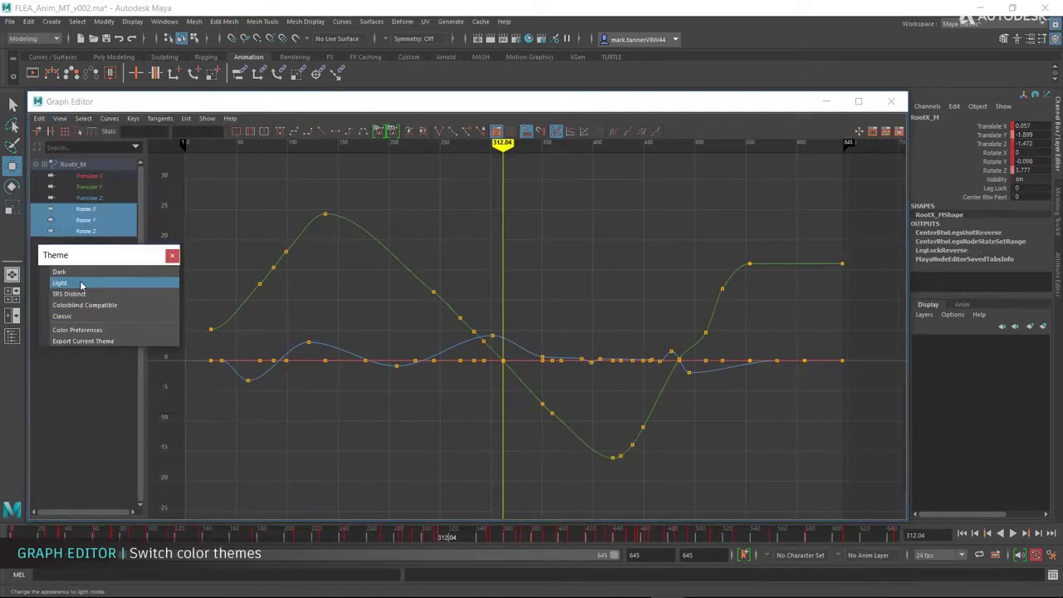
{"action": "left_click", "coordinate": [85, 283]}
{"action": "left_click", "coordinate": [87, 294]}
{"action": "left_click", "coordinate": [63, 316]}
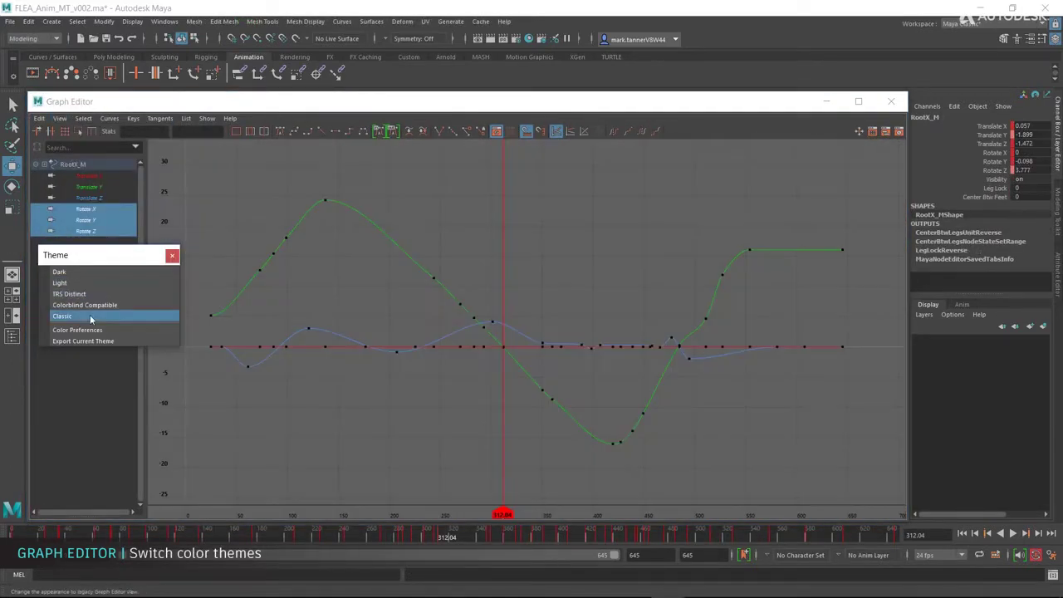
{"action": "left_click", "coordinate": [77, 330]}
{"action": "left_click", "coordinate": [700, 513]}
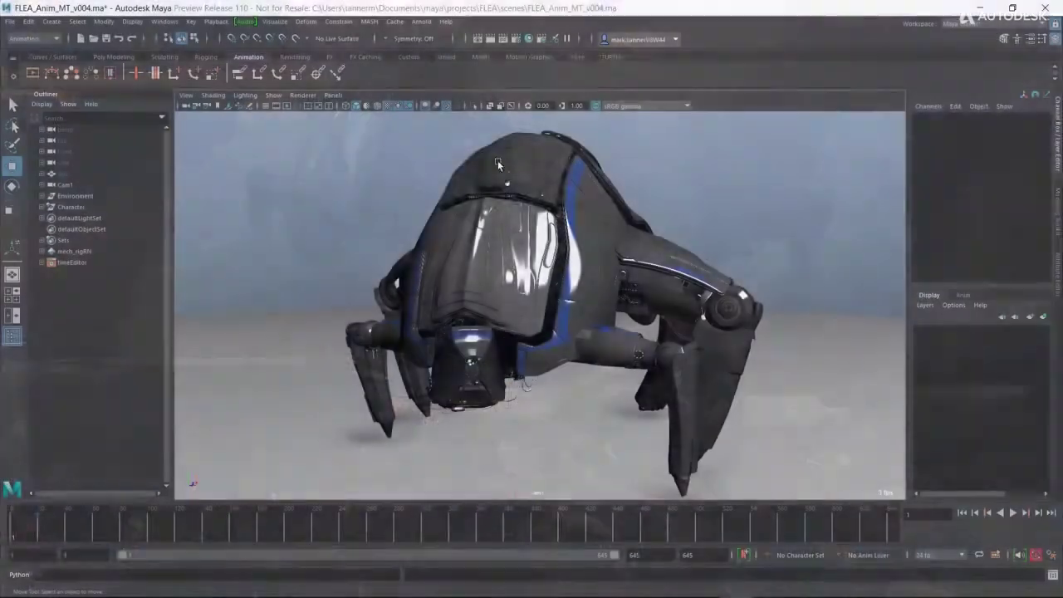
Select the back armour plate and convert it to its UV shell borders.
{"action": "left_click", "coordinate": [498, 164]}
{"action": "scroll", "coordinate": [498, 161], "scroll_direction": "up", "scroll_amount": 5}
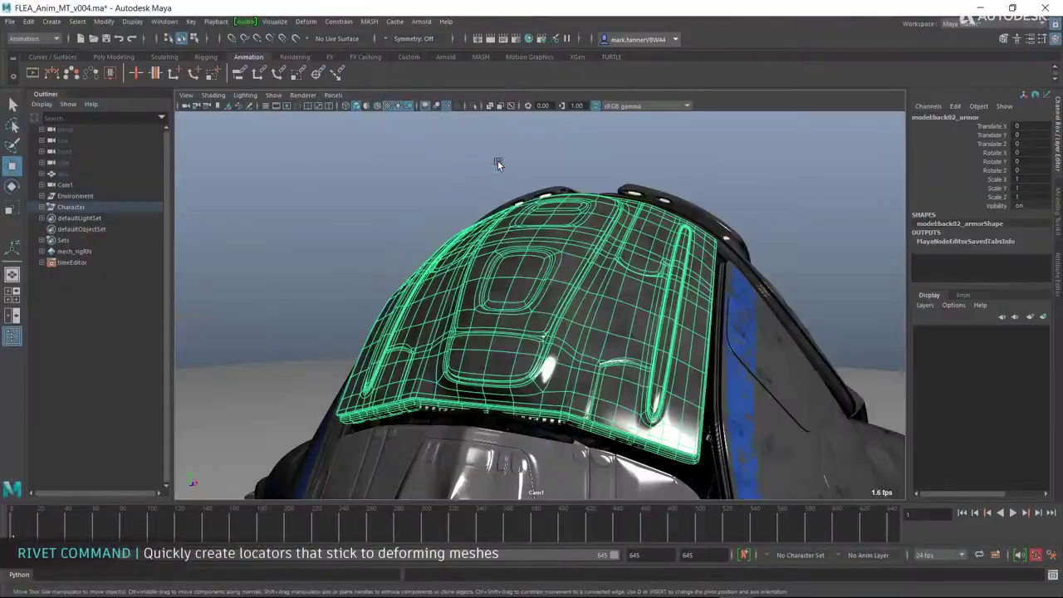
{"action": "right_click_drag", "start_coordinate": [520, 257], "coordinate": [623, 255]}
{"action": "left_click_drag", "start_coordinate": [605, 322], "coordinate": [570, 313], "text": "alt"}
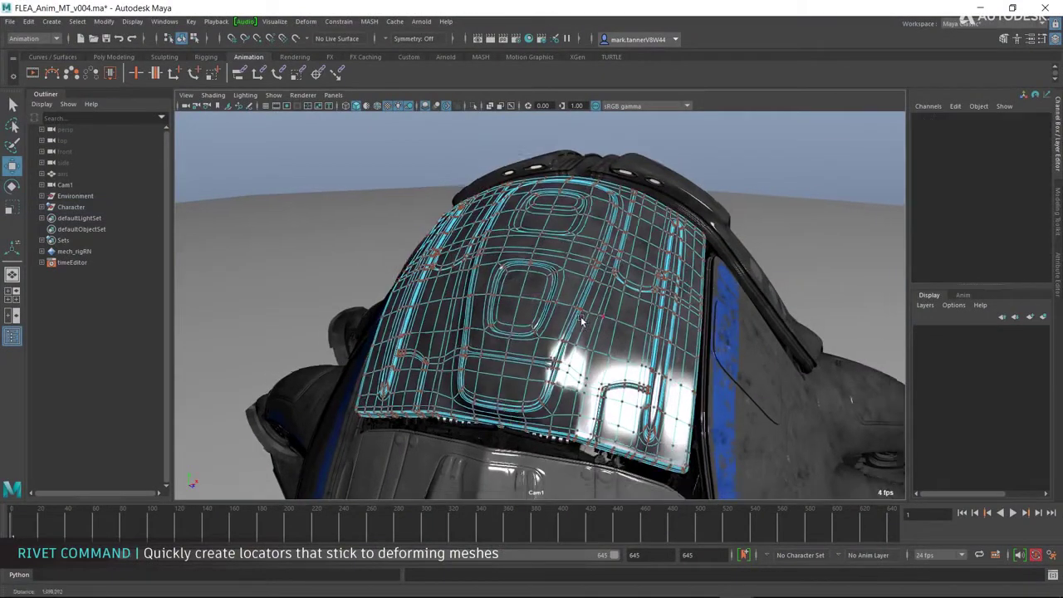
{"action": "scroll", "coordinate": [570, 311], "scroll_direction": "up", "scroll_amount": 3}
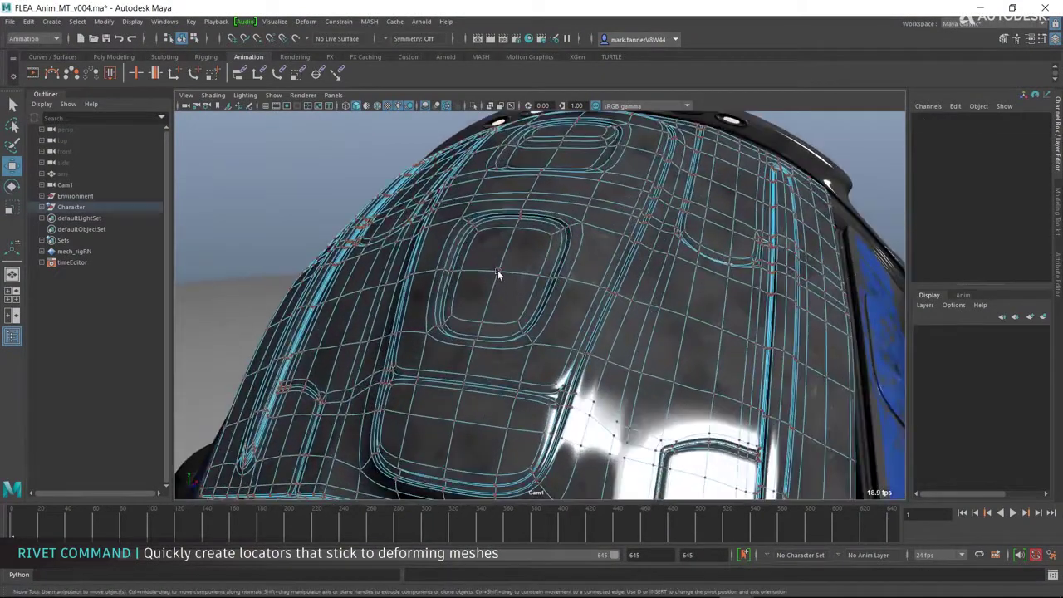
Pin a Rivet locator to the armour surface and play the animation.
{"action": "left_click", "coordinate": [338, 20]}
{"action": "left_click", "coordinate": [392, 116]}
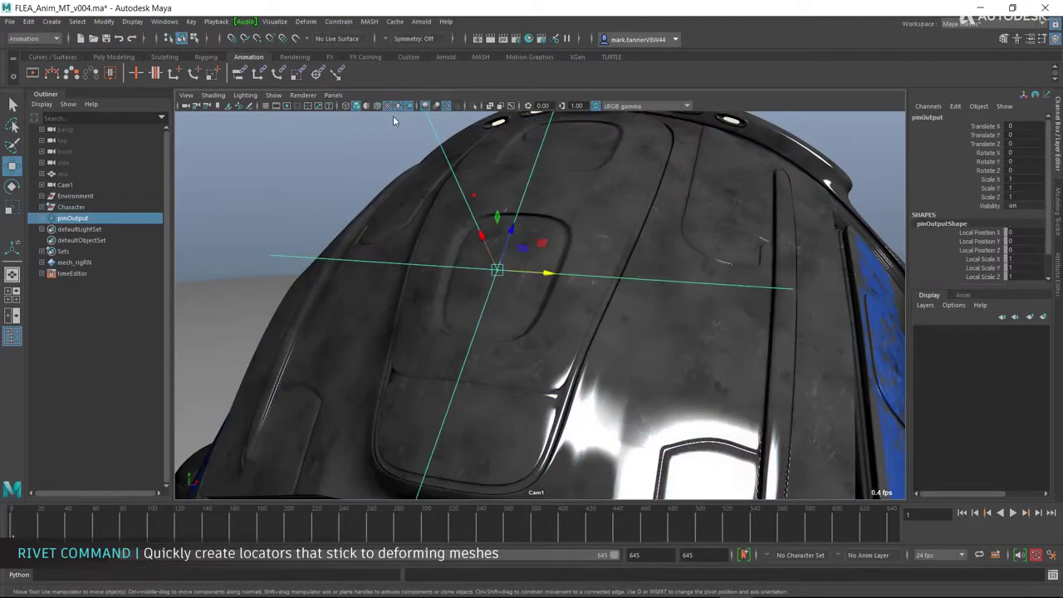
{"action": "key", "text": "alt+v"}
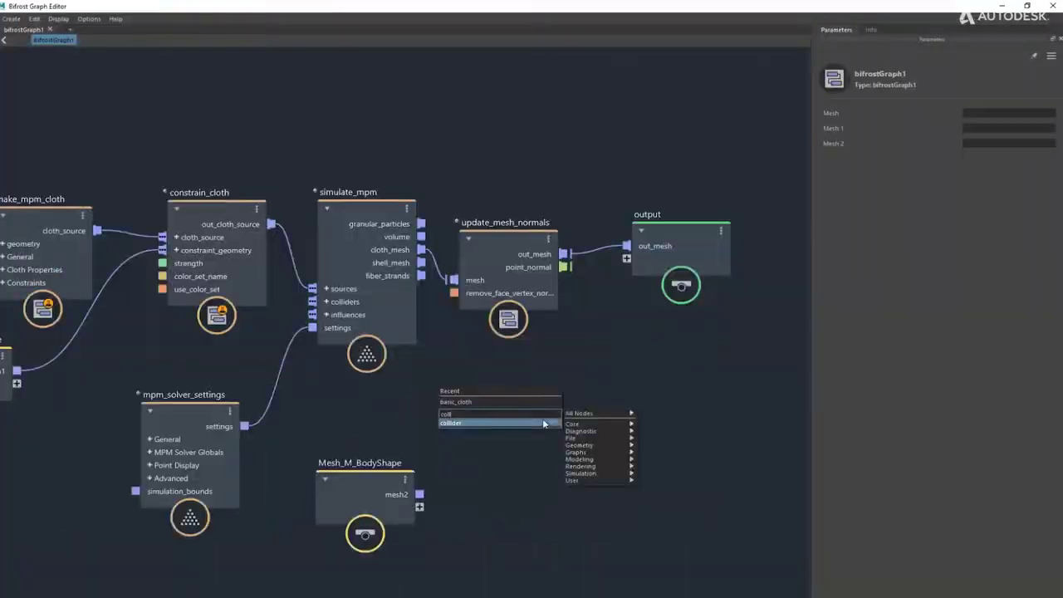
Connect the body mesh into the collider's geometry and set Failure Post Process to subdivide_and_split.
{"action": "left_click", "coordinate": [543, 418]}
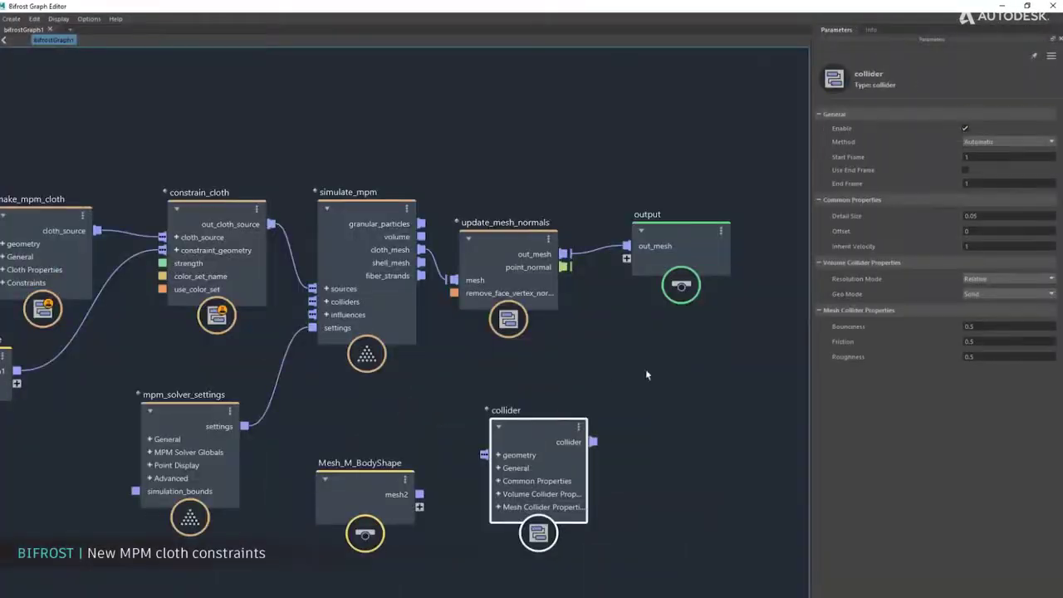
{"action": "left_click_drag", "start_coordinate": [486, 455], "coordinate": [486, 455]}
{"action": "key", "text": "a"}
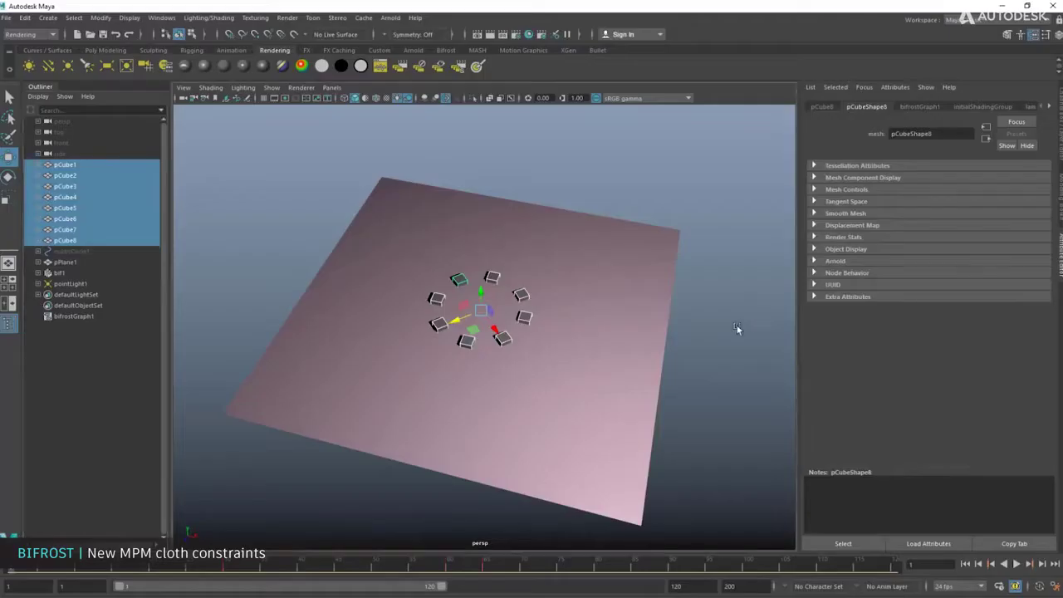
{"action": "left_click", "coordinate": [609, 349]}
{"action": "left_click", "coordinate": [712, 266]}
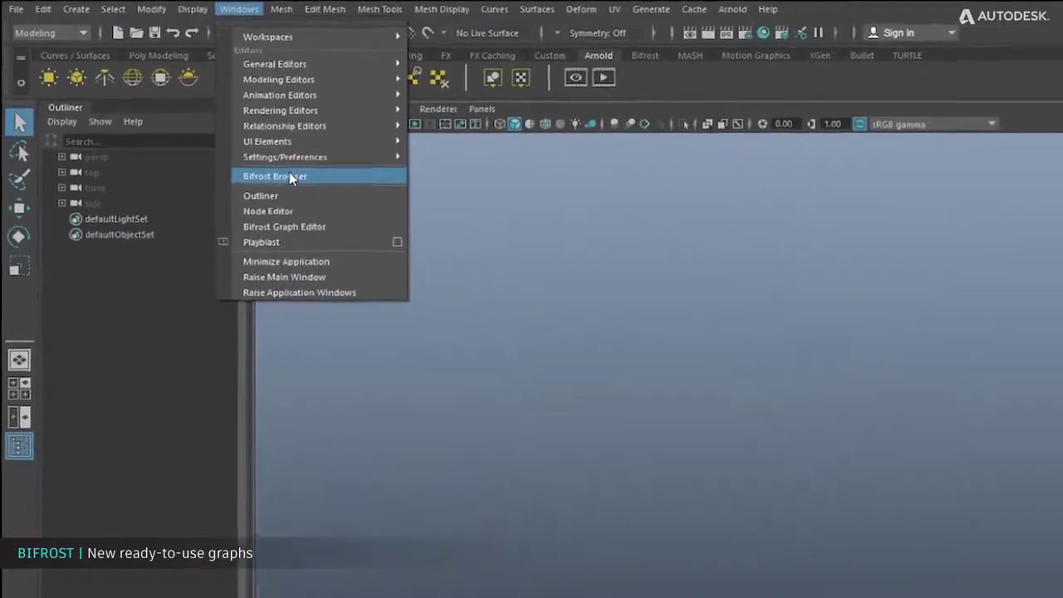
Open the Bifrost Browser and look through the Smoke and Particles example graphs.
{"action": "left_click", "coordinate": [301, 176]}
{"action": "left_click", "coordinate": [167, 135]}
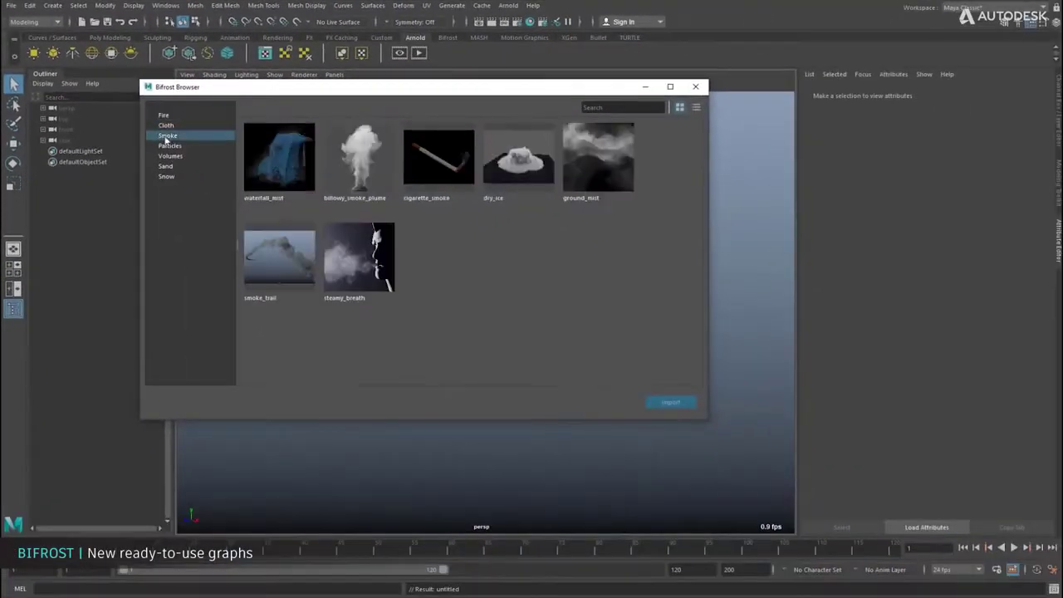
{"action": "left_click", "coordinate": [170, 146]}
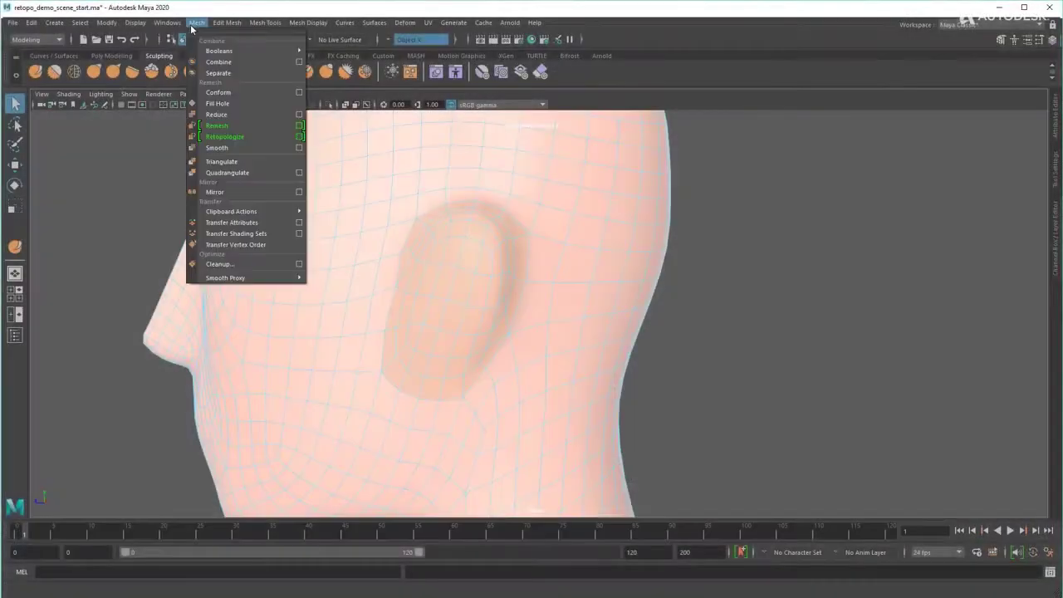
Remesh the head with a smaller edge length, sculpt around the ear, then launch Retopologize.
{"action": "left_click", "coordinate": [267, 127]}
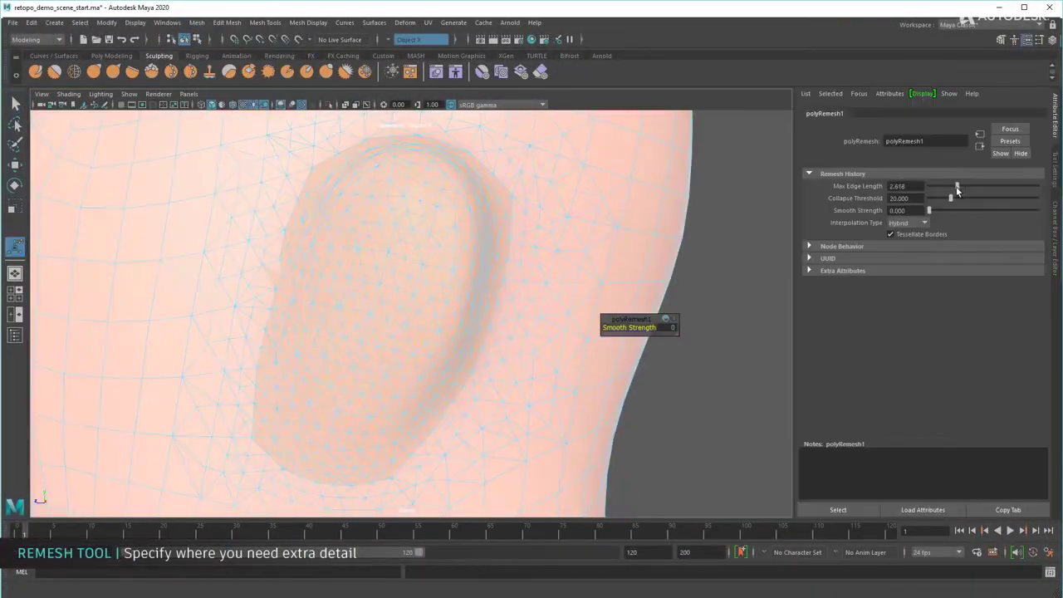
{"action": "mouse_move", "coordinate": [952, 187]}
{"action": "left_mouse_down"}
{"action": "mouse_move", "coordinate": [977, 199]}
{"action": "mouse_move", "coordinate": [949, 199]}
{"action": "left_mouse_up"}
{"action": "left_click", "coordinate": [36, 74]}
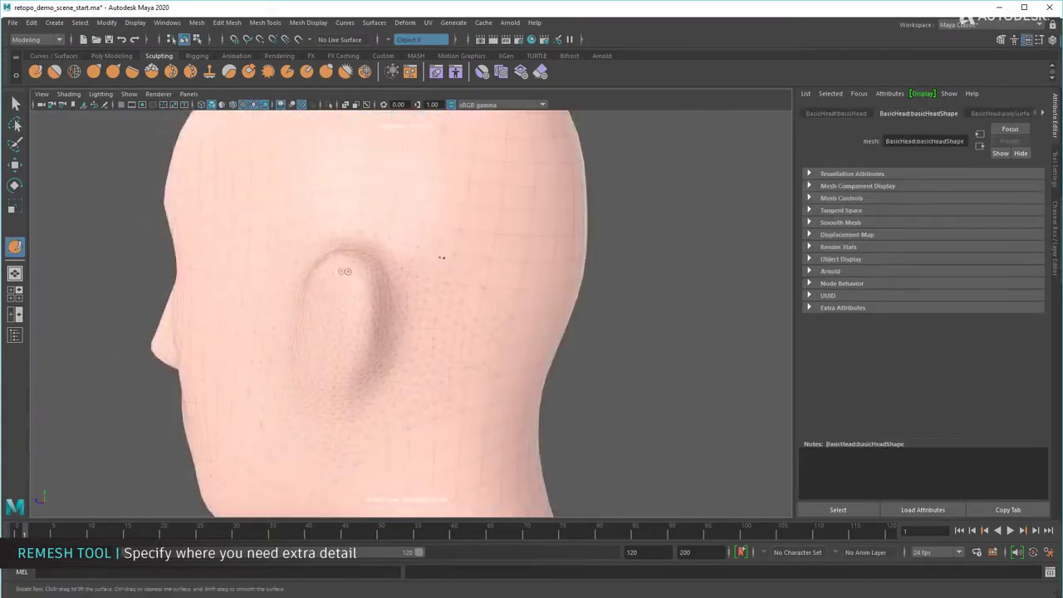
{"action": "left_click_drag", "start_coordinate": [379, 322], "coordinate": [380, 339], "text": "alt"}
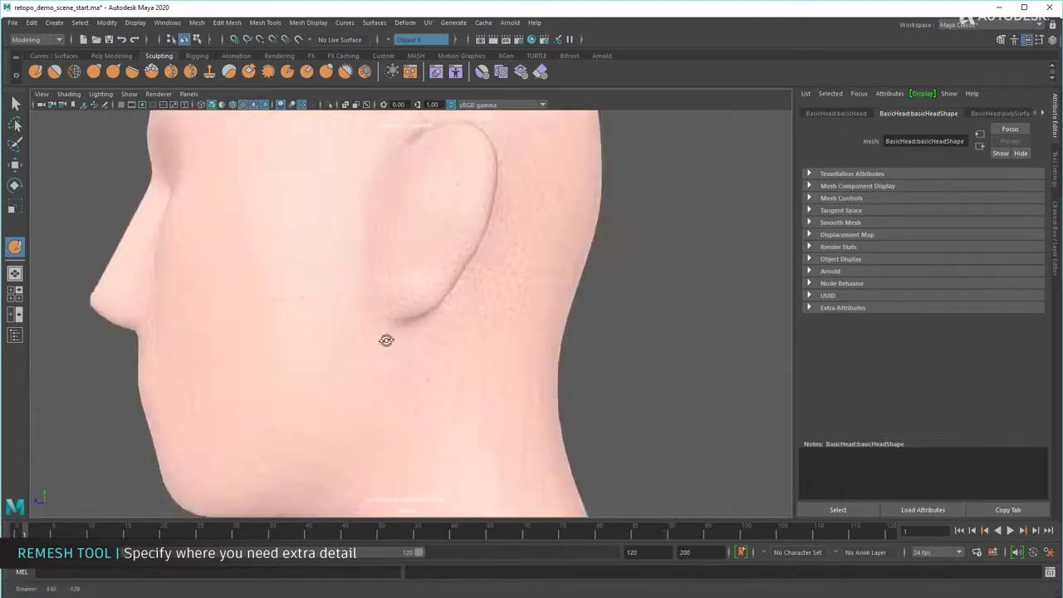
{"action": "scroll", "coordinate": [372, 215], "scroll_direction": "up", "scroll_amount": 3}
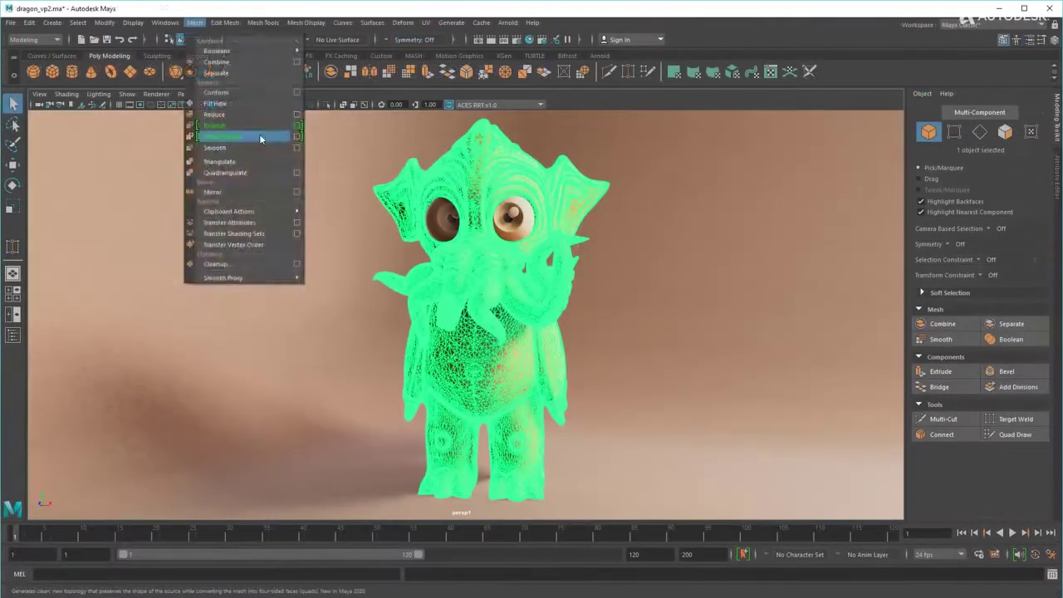
{"action": "left_click", "coordinate": [259, 134]}
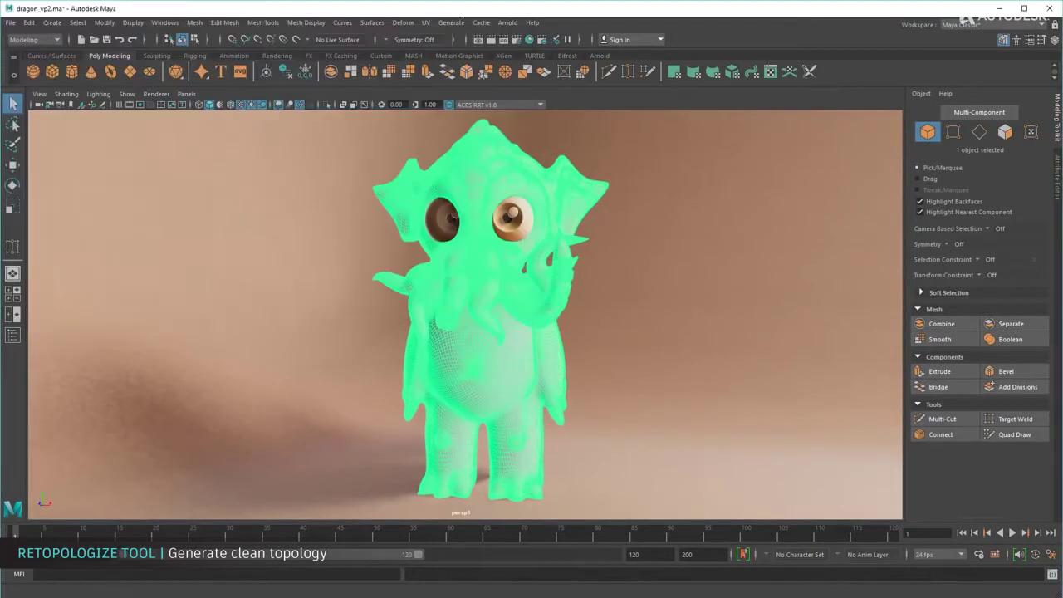
Orbit around the retopologized creature's tentacles to inspect the new quad topology.
{"action": "scroll", "coordinate": [632, 321], "scroll_direction": "up", "scroll_amount": 5}
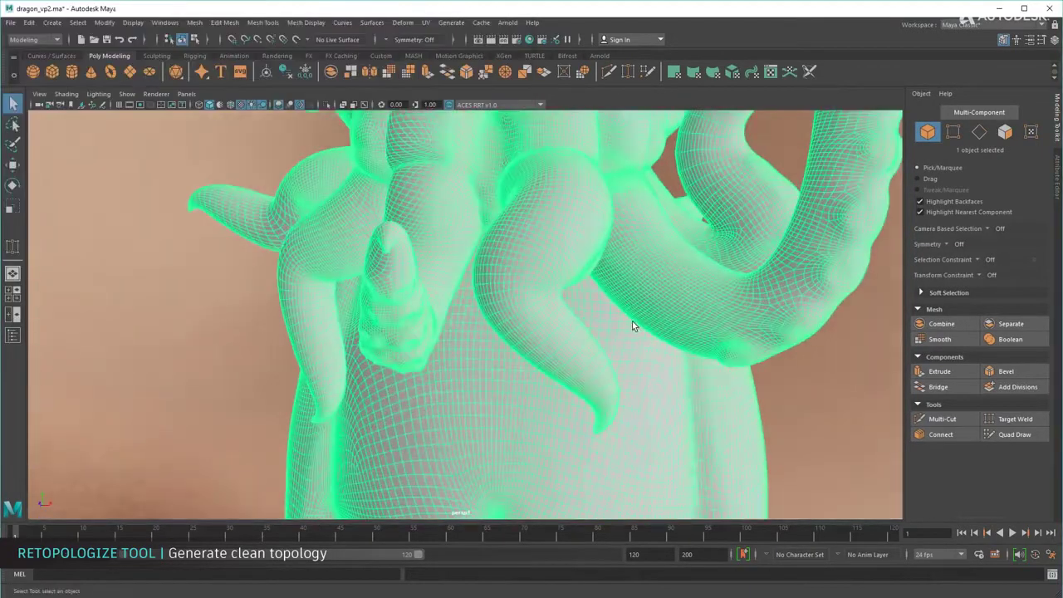
{"action": "mouse_move", "coordinate": [574, 444]}
{"action": "left_mouse_down", "text": "alt"}
{"action": "mouse_move", "coordinate": [491, 386]}
{"action": "mouse_move", "coordinate": [525, 391]}
{"action": "left_mouse_up", "text": "alt"}
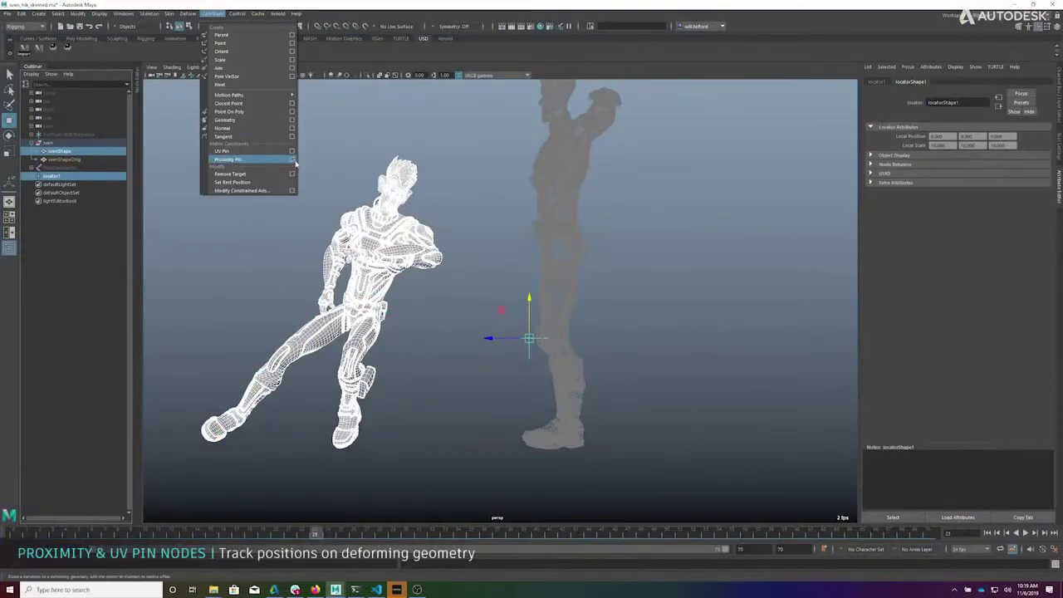
Apply Proximity Pin from its options to create a pinOutput locator, then close the dialog.
{"action": "left_click", "coordinate": [292, 161]}
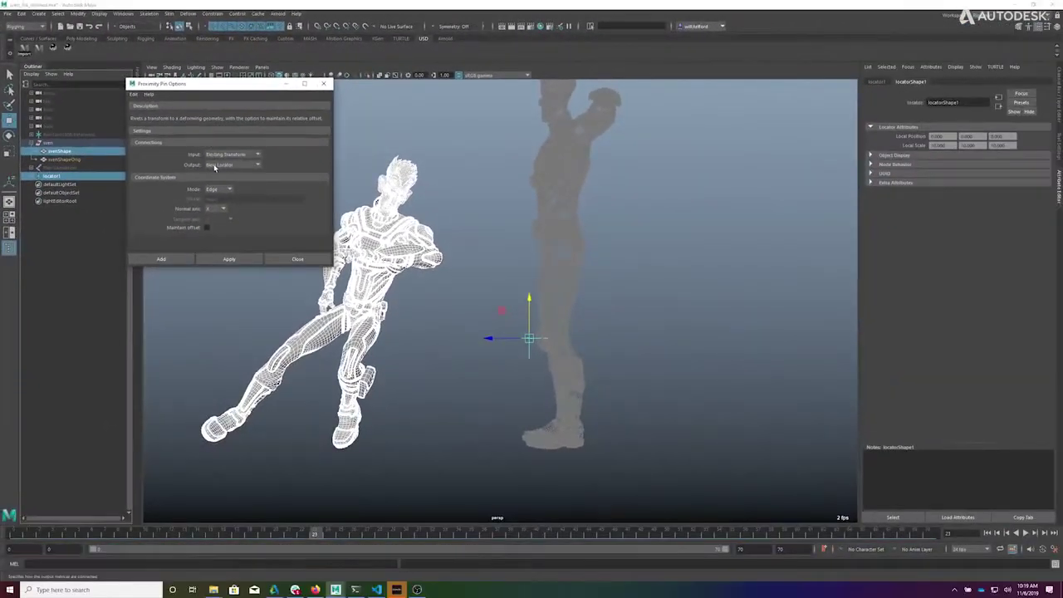
{"action": "left_click", "coordinate": [229, 259]}
{"action": "left_click", "coordinate": [297, 259]}
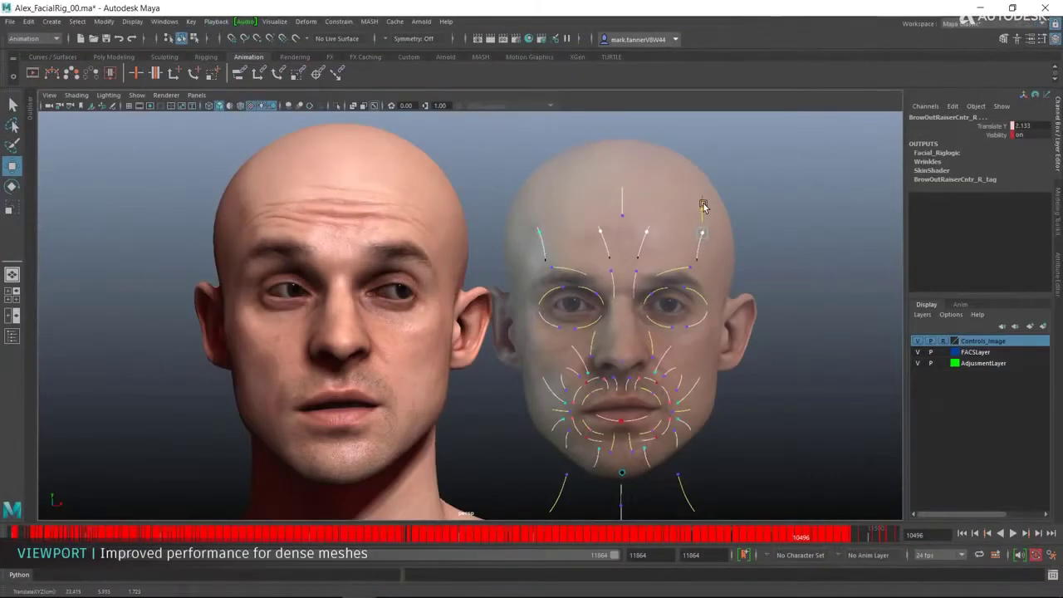
Drag the outer brow raiser control up and the brow squeezer control inward.
{"action": "left_click_drag", "start_coordinate": [702, 213], "coordinate": [702, 199]}
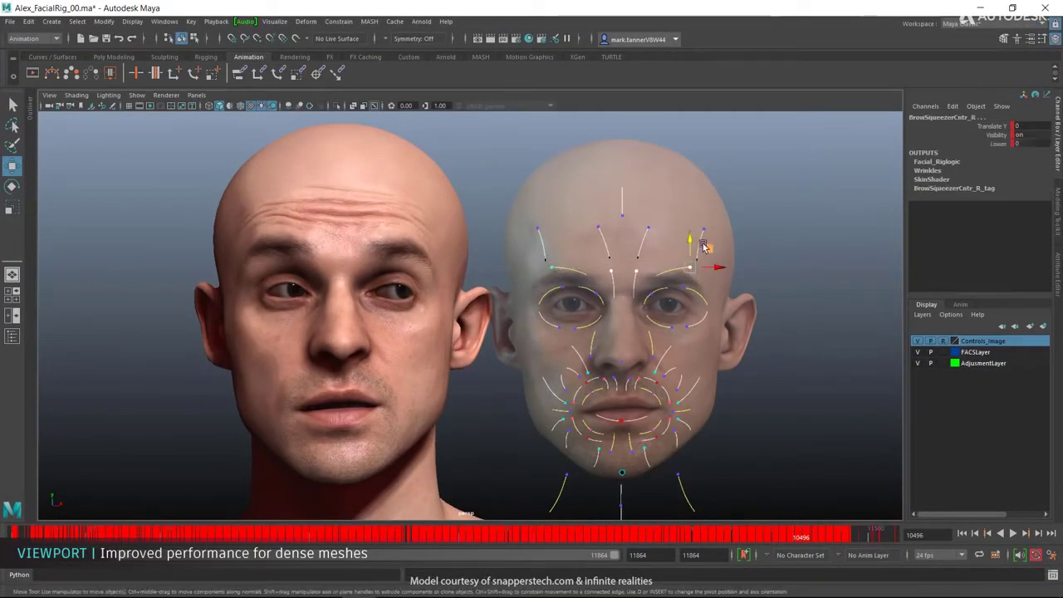
{"action": "mouse_move", "coordinate": [691, 257]}
{"action": "left_mouse_down"}
{"action": "mouse_move", "coordinate": [650, 288]}
{"action": "mouse_move", "coordinate": [700, 256]}
{"action": "mouse_move", "coordinate": [675, 274]}
{"action": "left_mouse_up"}
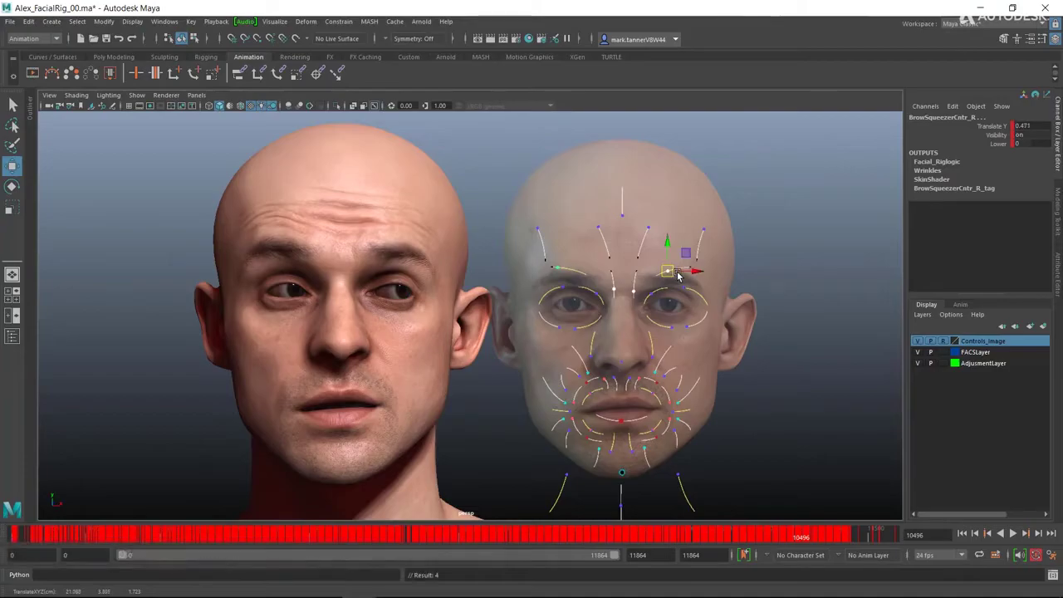